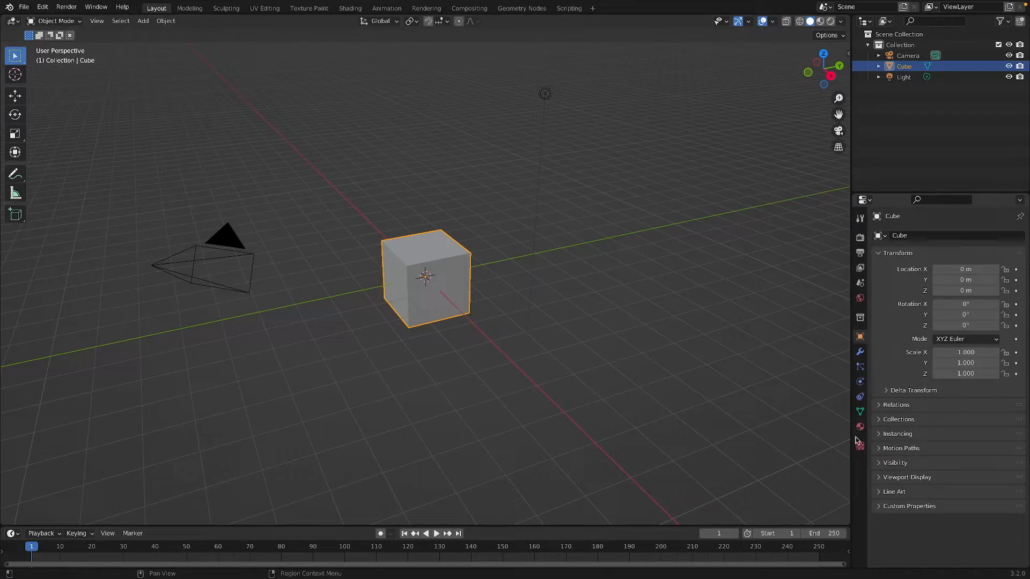
# - Change the surface shader of the cube's material to Emission
pyautogui.click(860, 427)
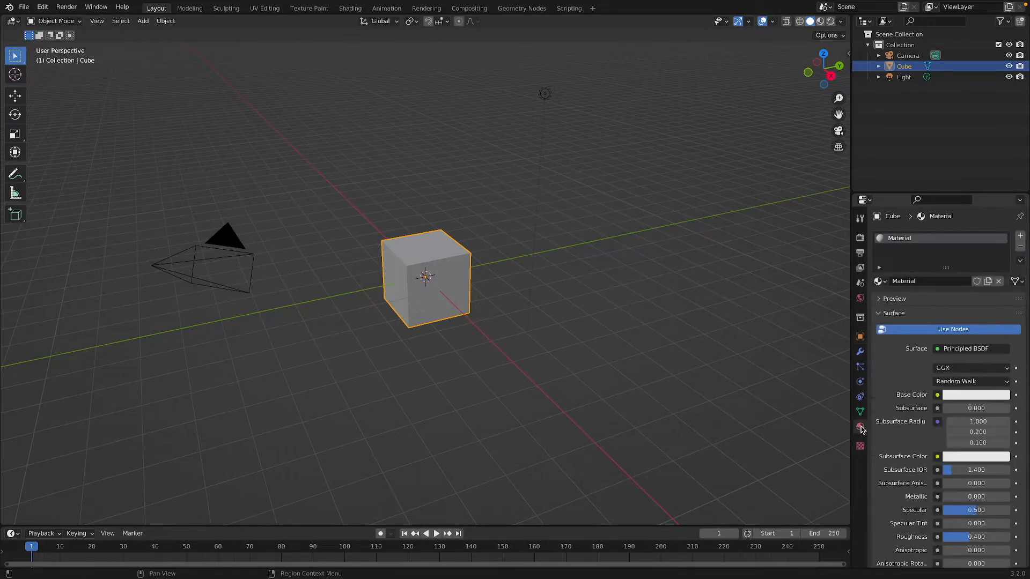
pyautogui.click(959, 349)
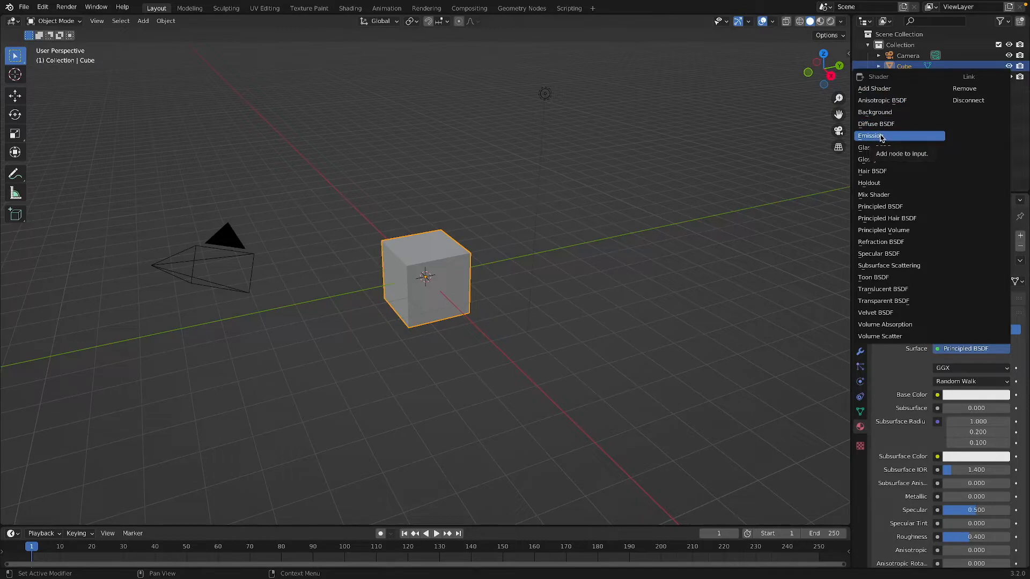
pyautogui.scroll(4, 882, 138)
pyautogui.scroll(-14, 882, 138)
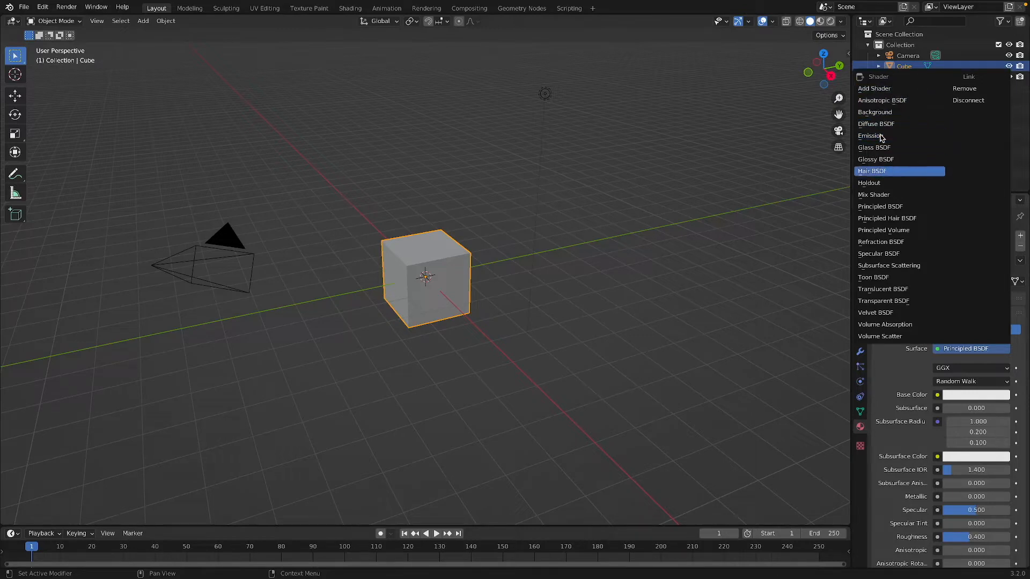
pyautogui.scroll(-14, 882, 137)
pyautogui.scroll(20, 881, 138)
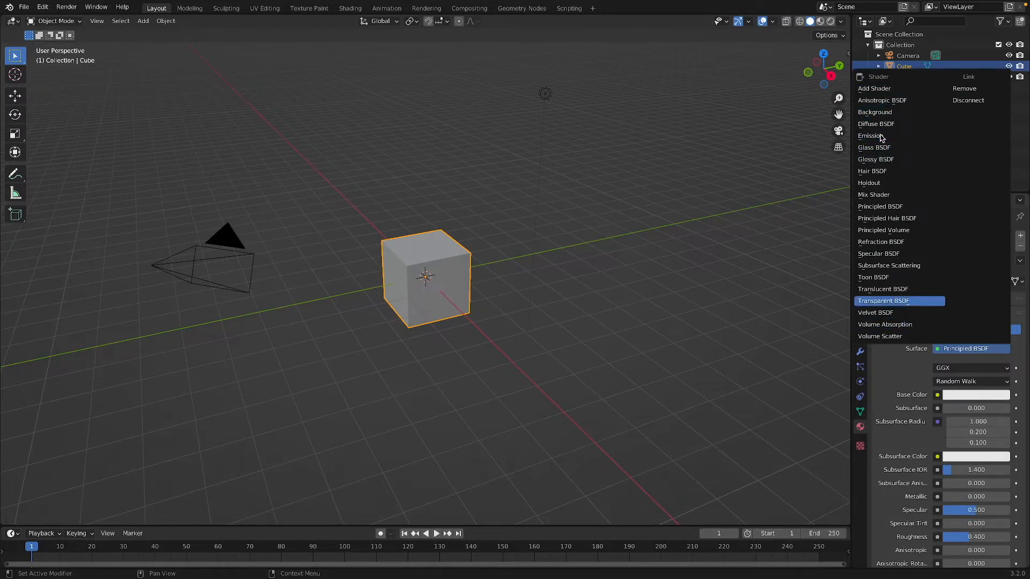
pyautogui.scroll(3, 882, 138)
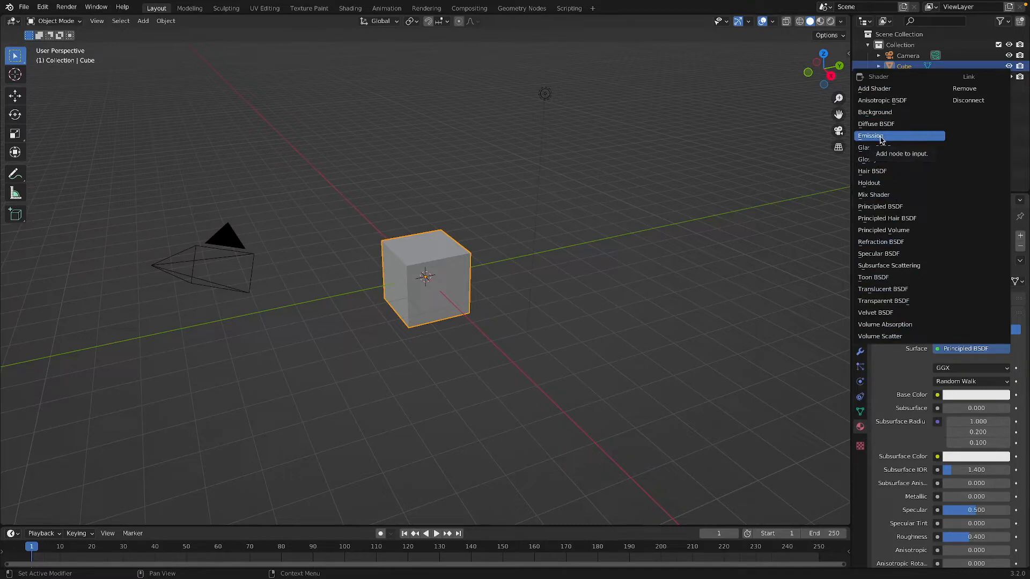
pyautogui.click(879, 139)
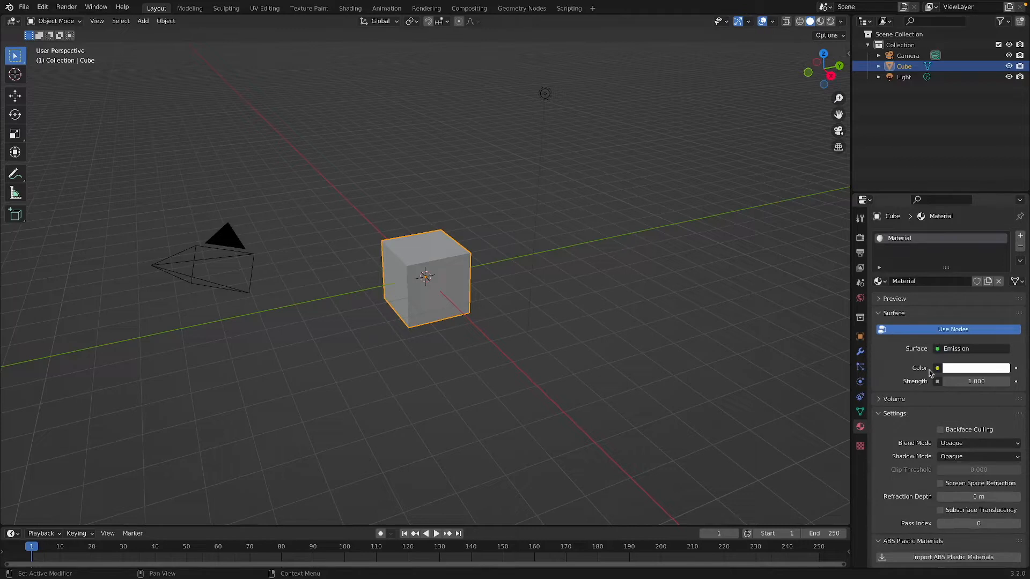
# - Set the strength of the cube's emission material to 5
pyautogui.click(975, 381)
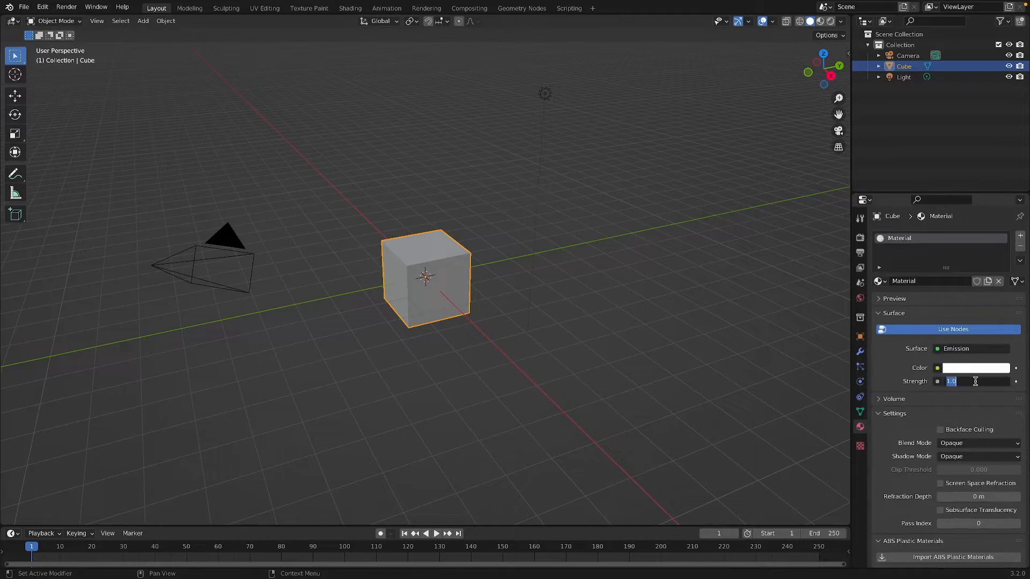
pyautogui.write('5')
pyautogui.press('Return')
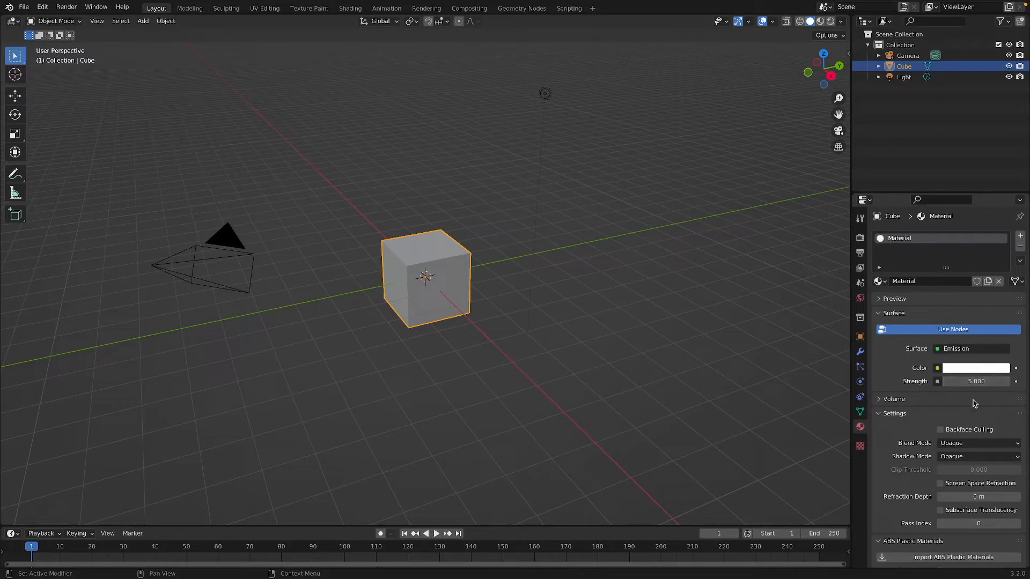
# - Switch the viewport to rendered shading and enable Bloom in the Eevee render settings
pyautogui.click(830, 21)
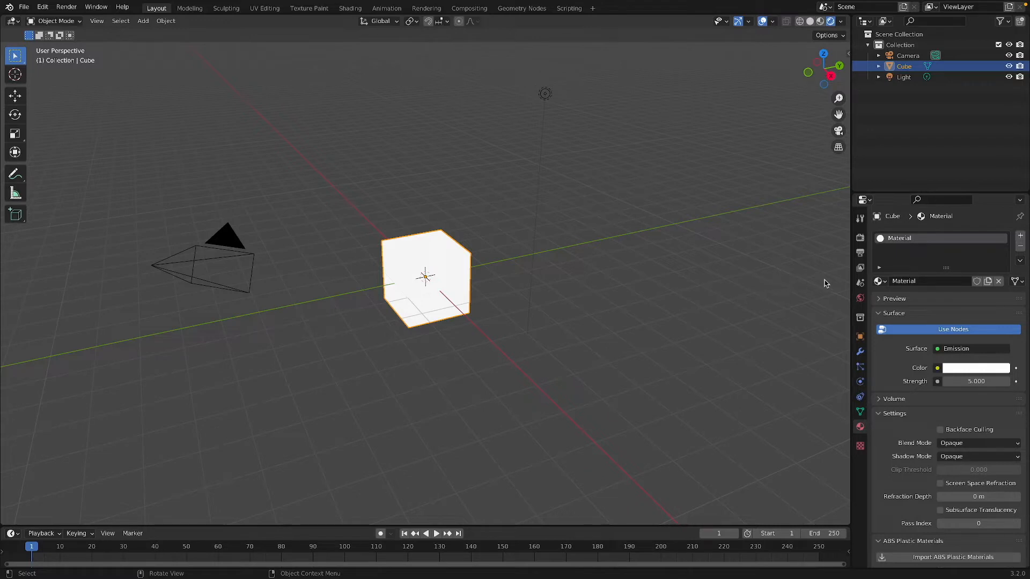
pyautogui.click(861, 239)
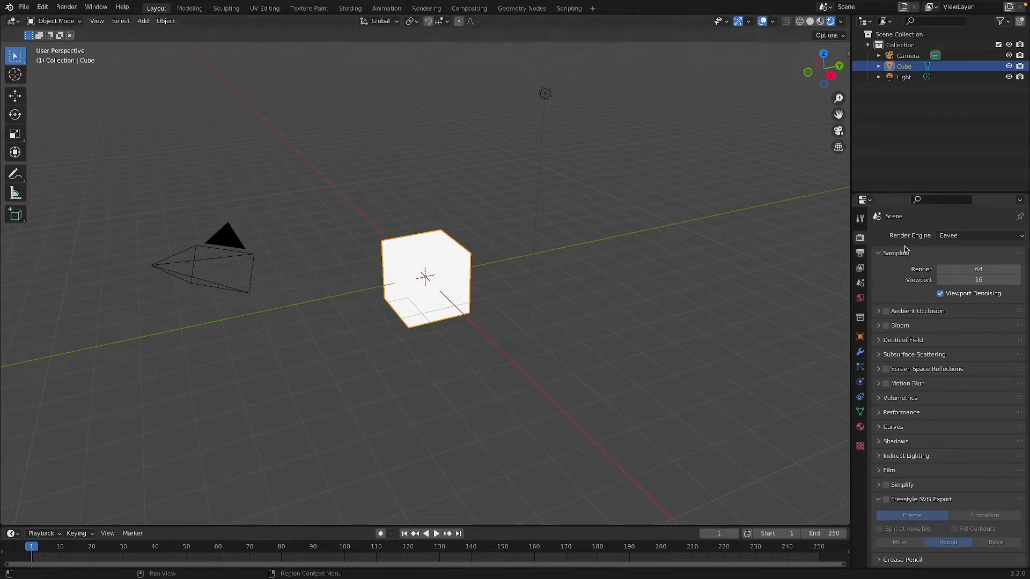
pyautogui.click(970, 237)
pyautogui.scroll(-1, 899, 344)
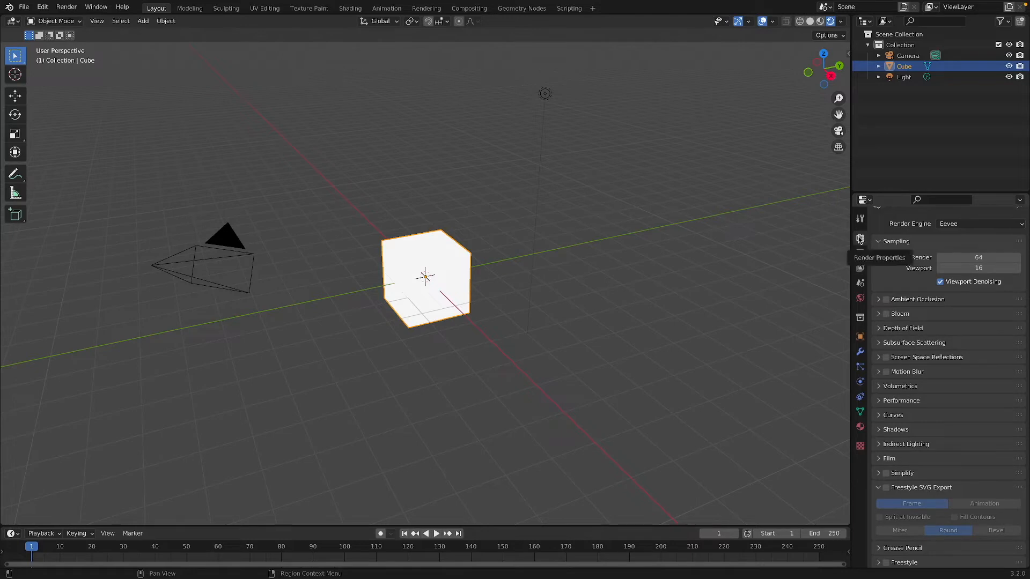
pyautogui.click(886, 314)
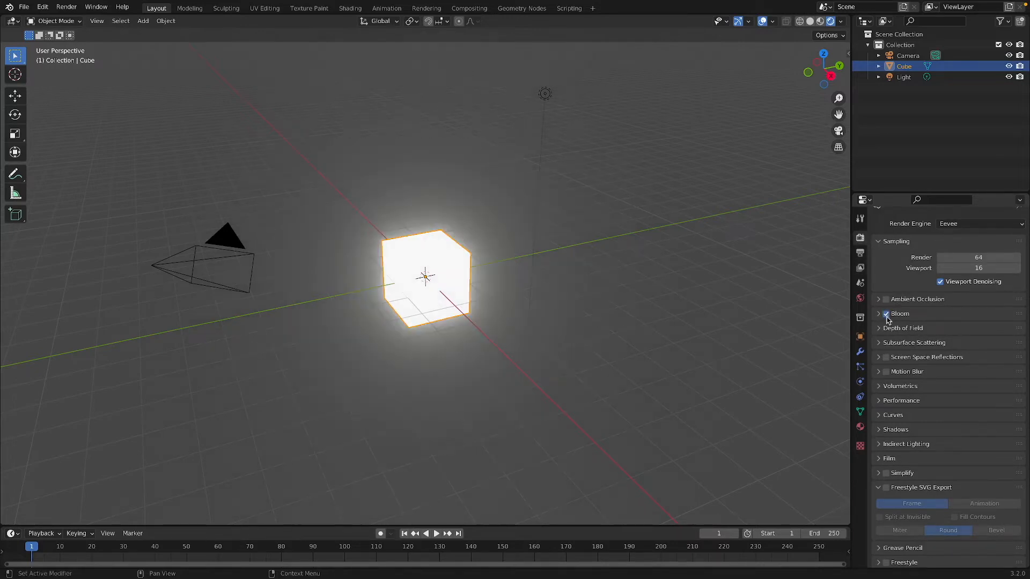
pyautogui.moveTo(499, 382); pyautogui.dragTo(499, 384, button='middle')
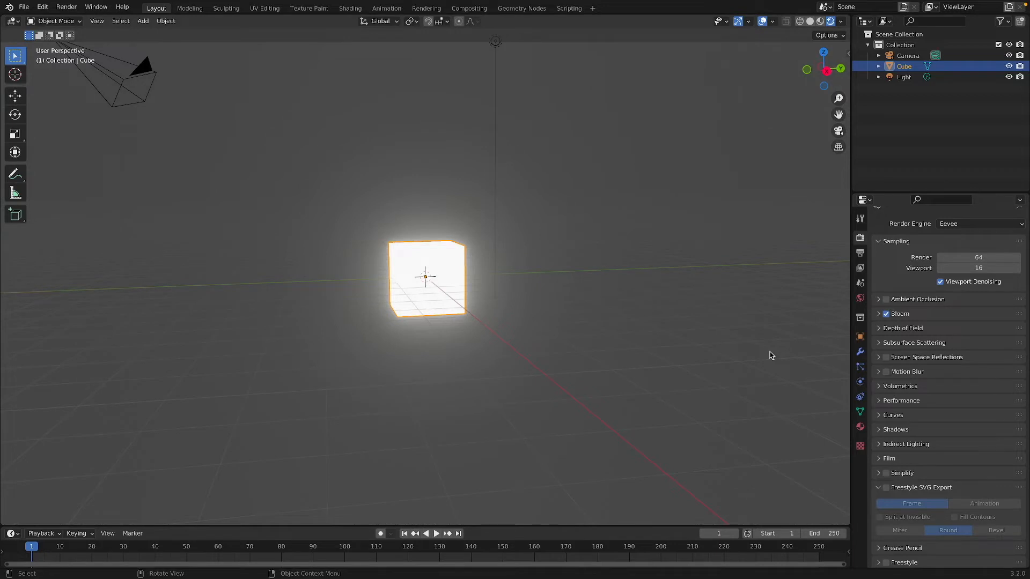
pyautogui.moveTo(770, 353); pyautogui.dragTo(770, 353, button='middle')
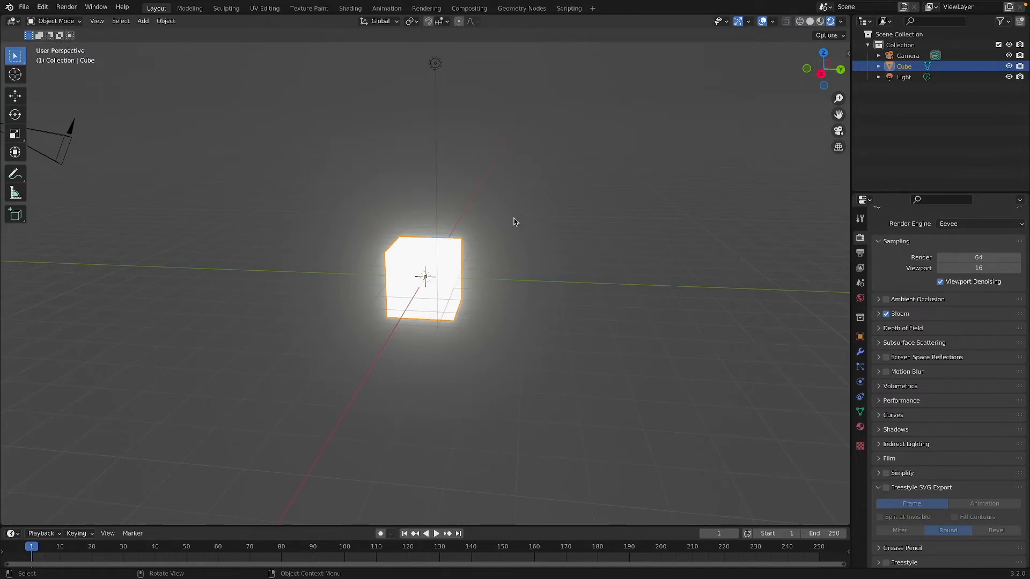
pyautogui.moveTo(514, 219); pyautogui.dragTo(513, 218, button='middle')
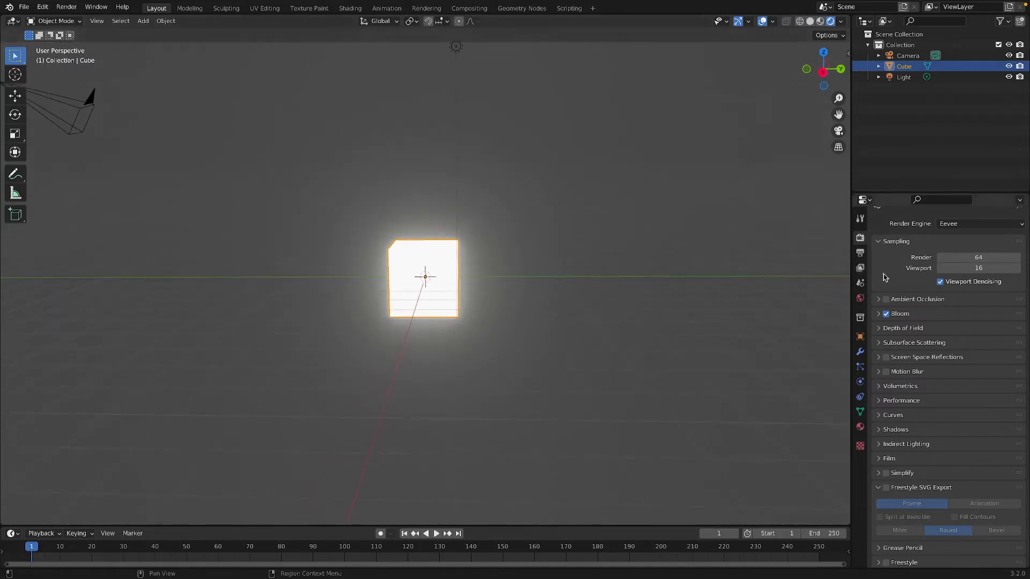
# - Set the strength of the world background to 0
pyautogui.click(860, 299)
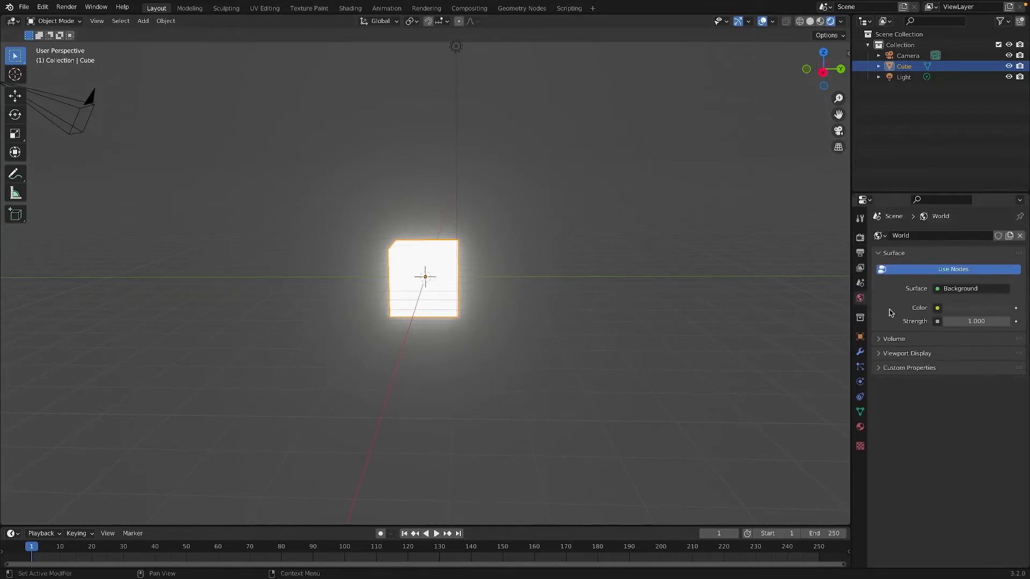
pyautogui.click(977, 322)
pyautogui.write('0')
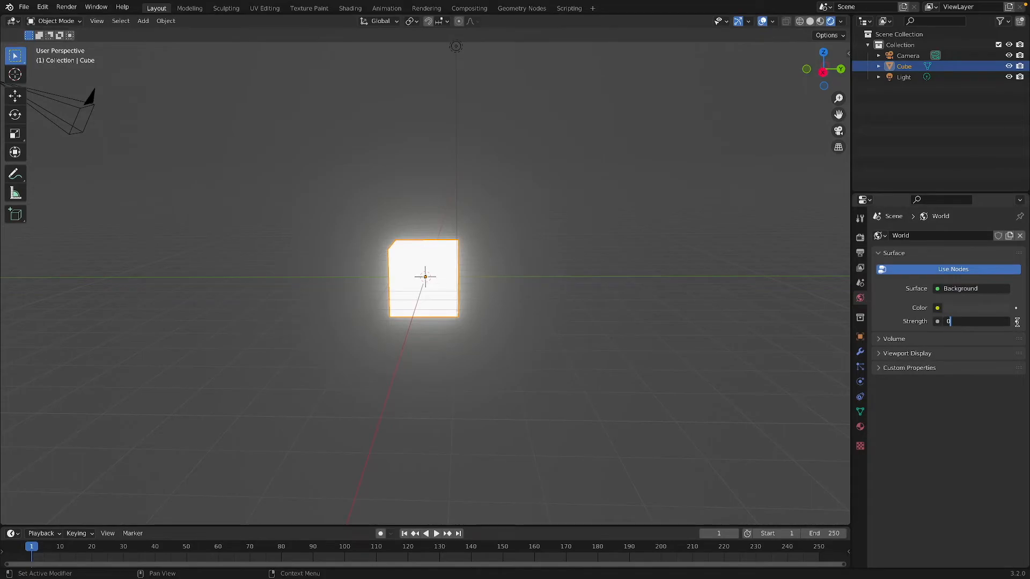
pyautogui.press('Return')
# - Examine the cube's glow against the world background from several angles
pyautogui.scroll(-5, 487, 257)
pyautogui.scroll(10, 487, 257)
pyautogui.hscroll(5, 487, 257)
pyautogui.hscroll(5, 487, 257)
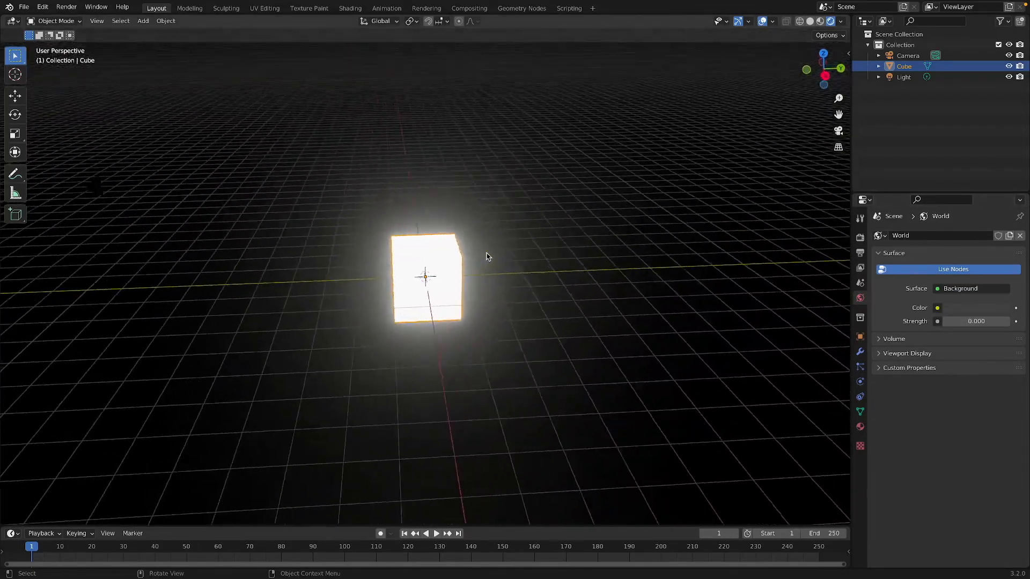
pyautogui.hscroll(2, 491, 288)
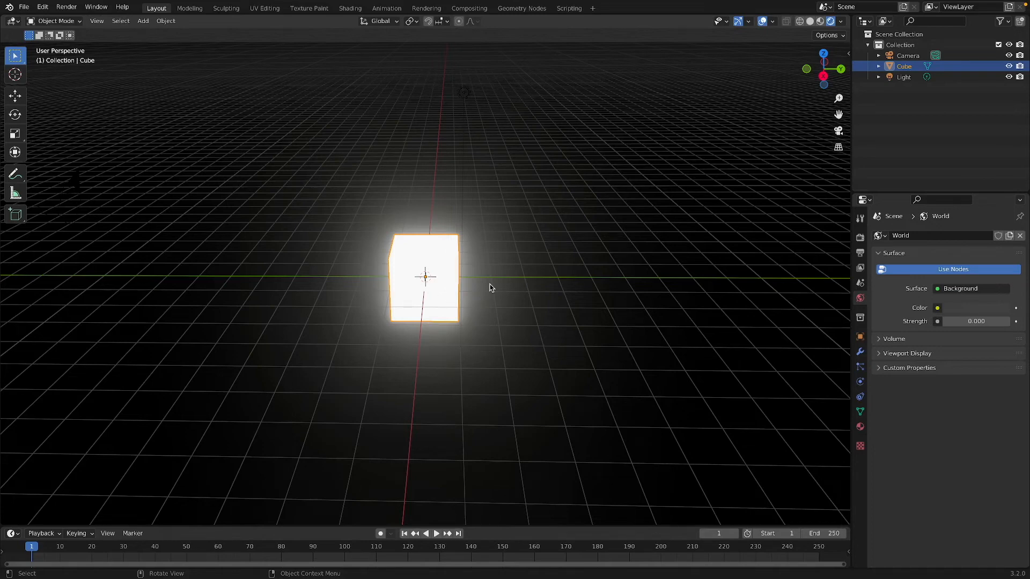
pyautogui.hscroll(5, 490, 288)
pyautogui.hscroll(-5, 490, 288)
pyautogui.hscroll(10, 489, 288)
pyautogui.hscroll(-3, 489, 288)
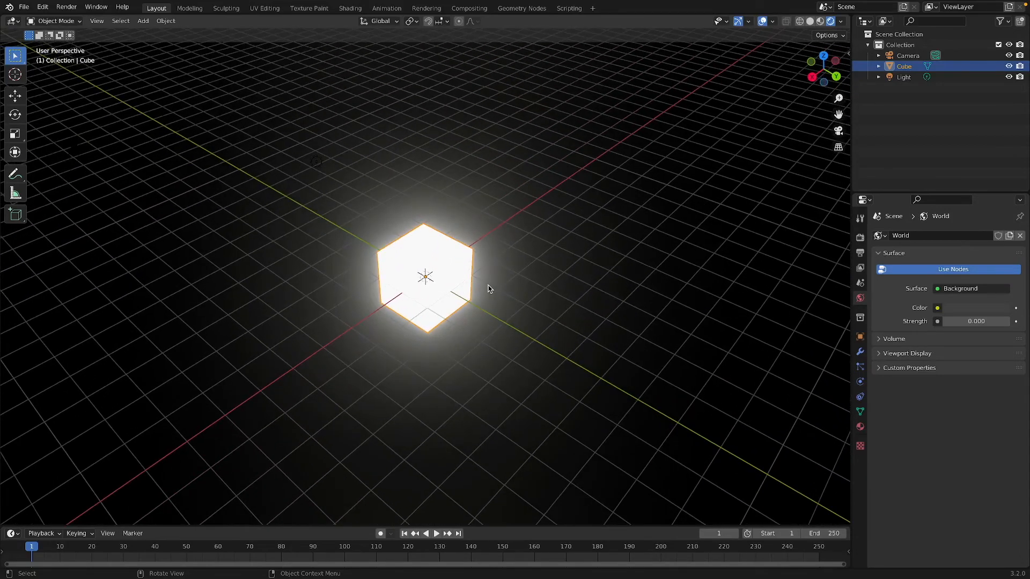
pyautogui.hscroll(5, 489, 289)
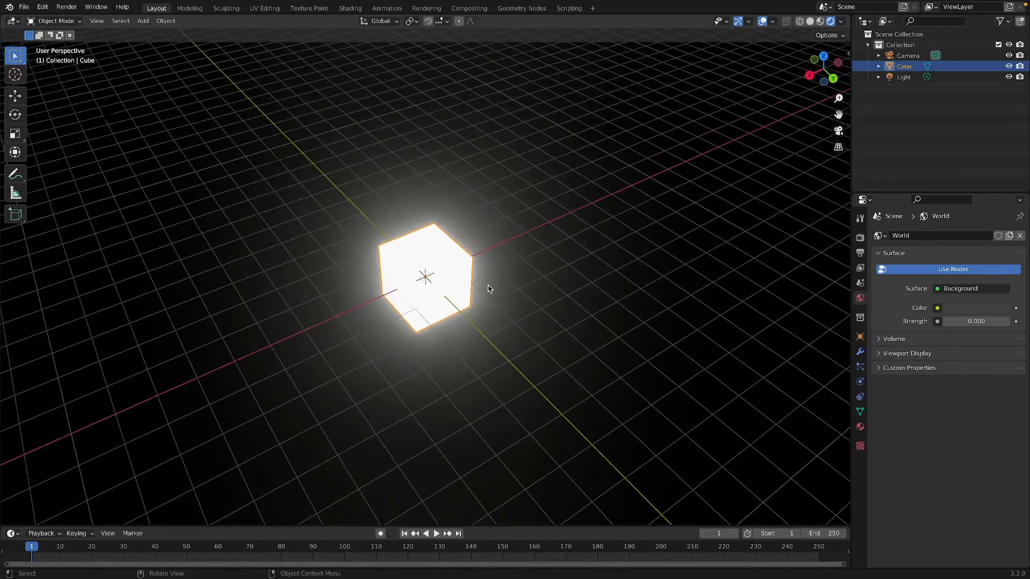
pyautogui.scroll(5, 489, 288)
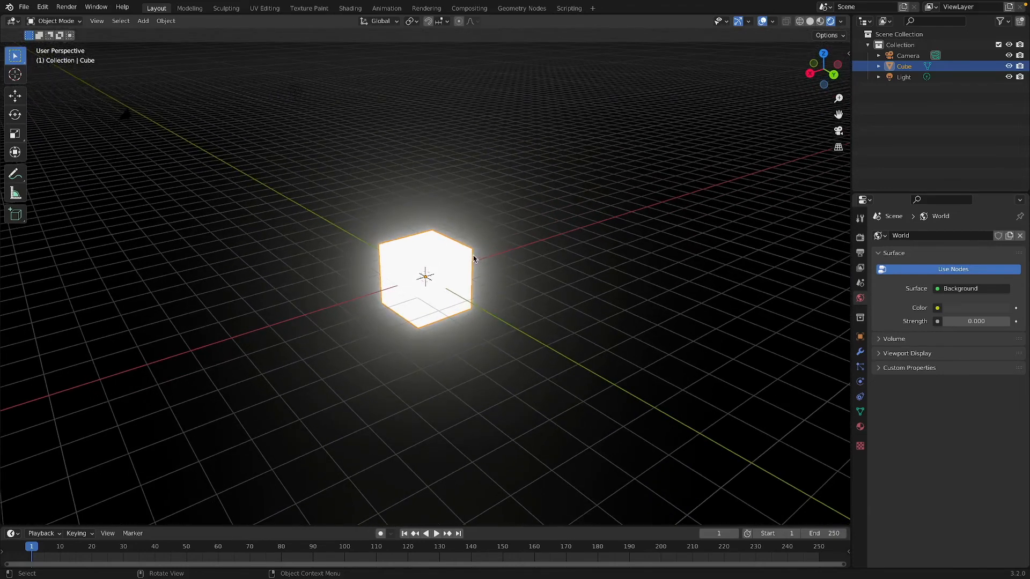
# - Add a second cube and move it right beside the glowing cube
pyautogui.hotkey('shift', 'a')
pyautogui.click(518, 251)
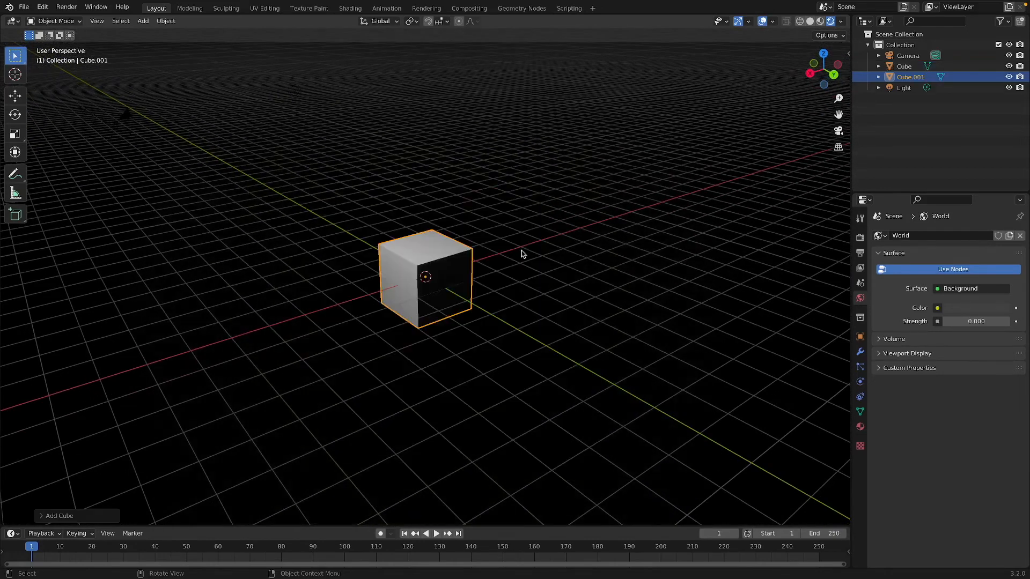
pyautogui.press('g')
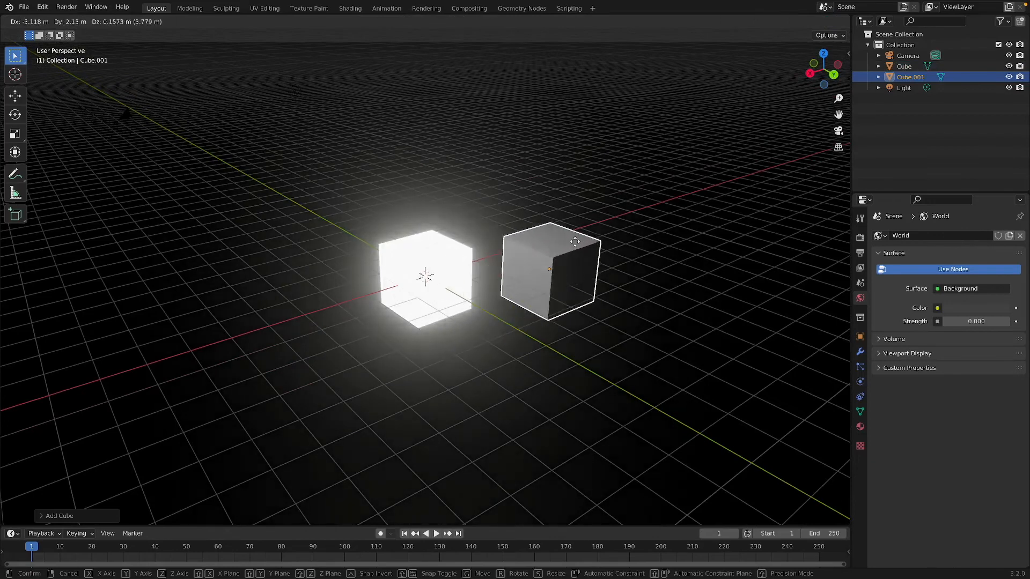
pyautogui.click(539, 251)
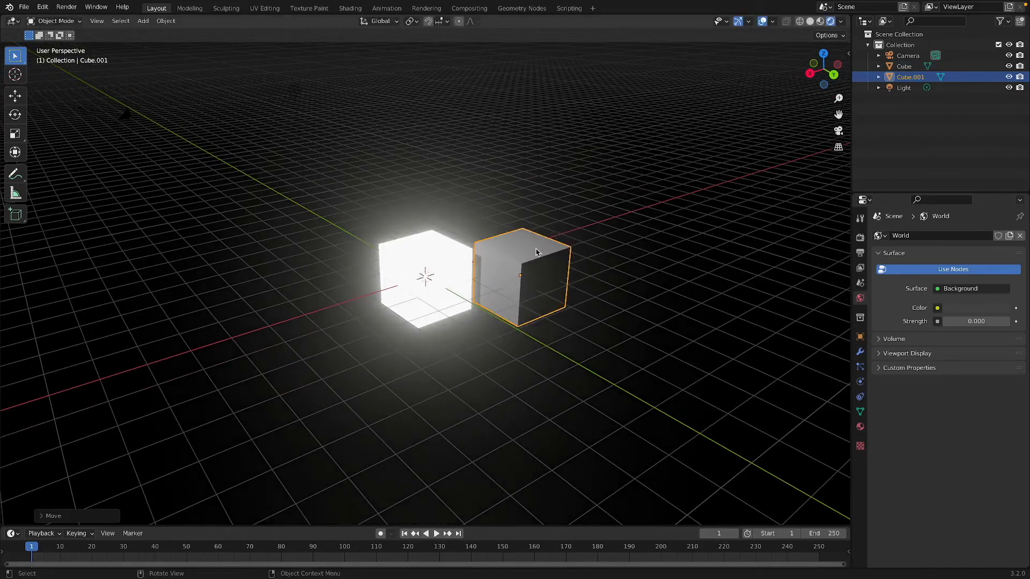
pyautogui.click(424, 249)
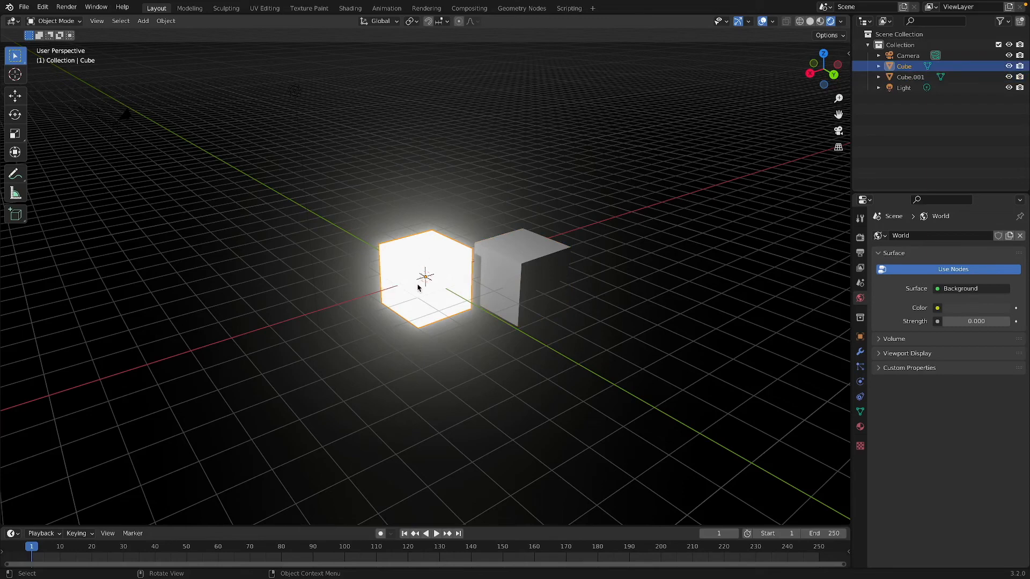
pyautogui.click(508, 286)
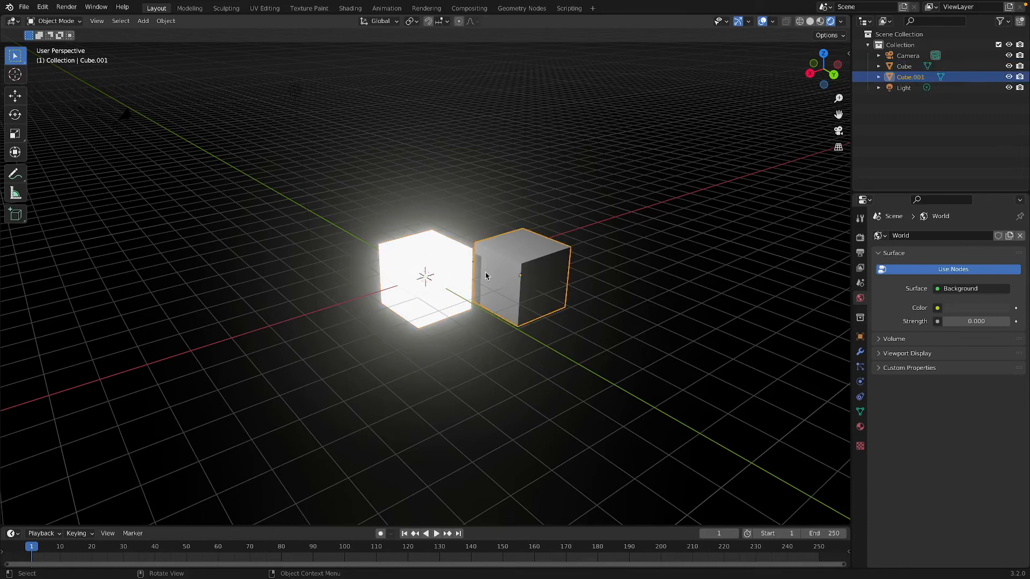
pyautogui.moveTo(531, 285); pyautogui.dragTo(526, 276, button='middle')
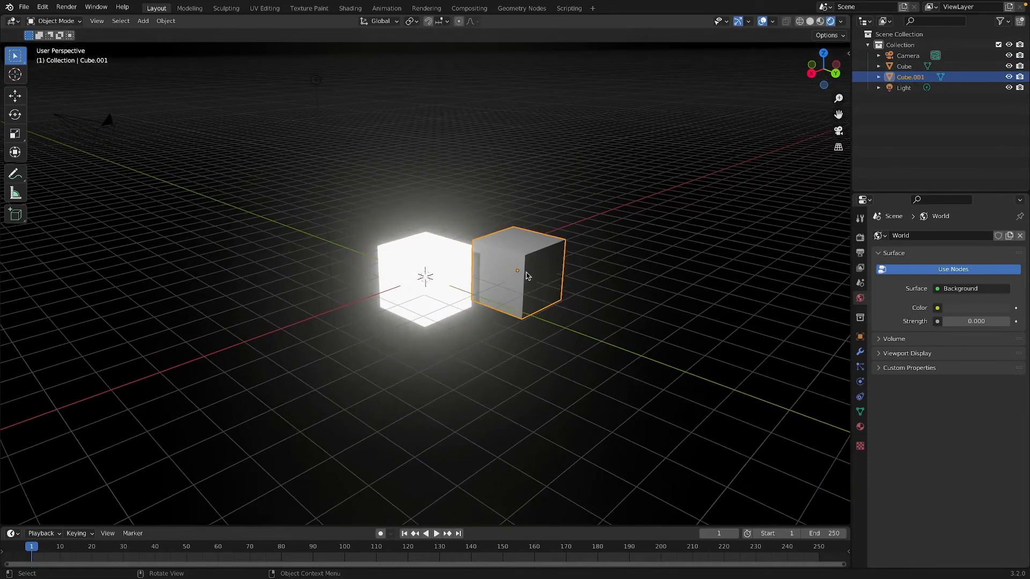
# - Set the Shadow Mode of the glowing cube's material to None
pyautogui.click(454, 278)
pyautogui.moveTo(454, 278); pyautogui.dragTo(461, 278, button='middle')
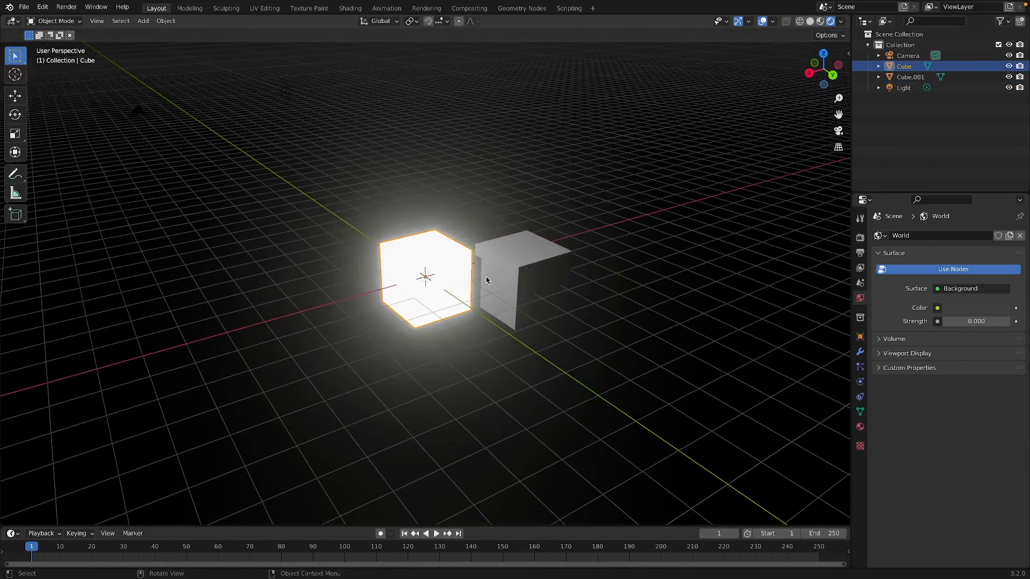
pyautogui.click(860, 428)
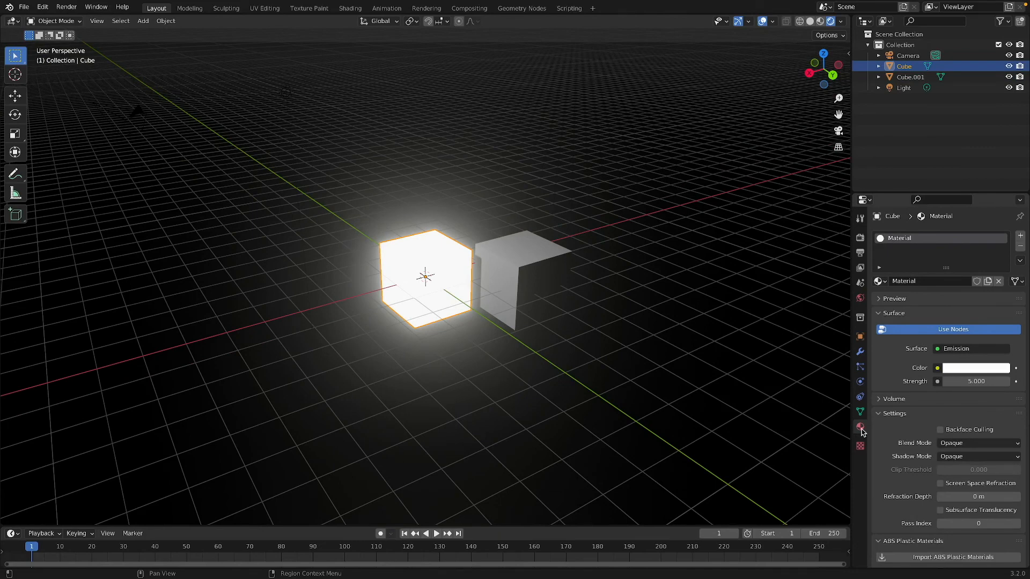
pyautogui.scroll(-3, 943, 445)
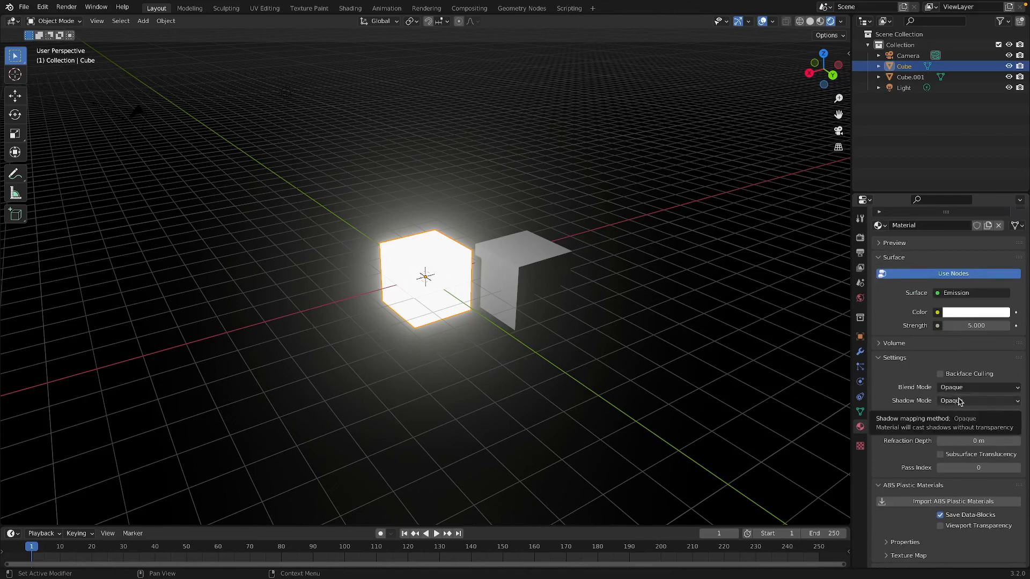
pyautogui.click(959, 402)
pyautogui.click(953, 413)
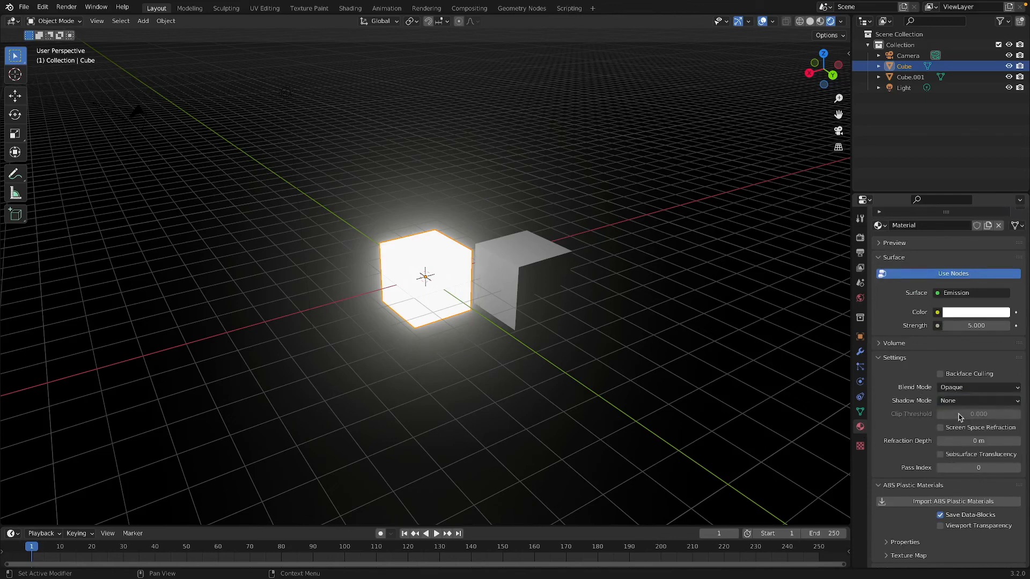